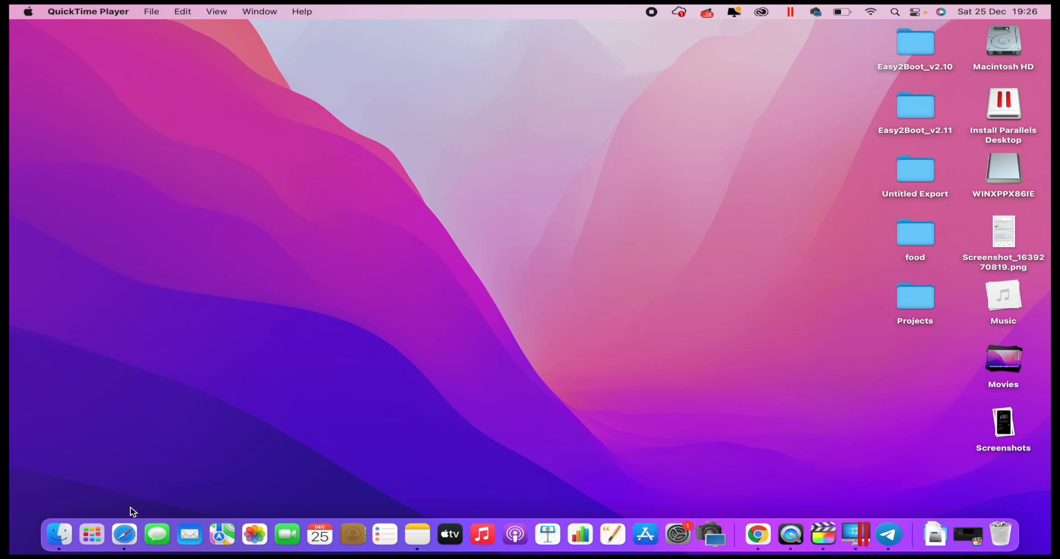
- Enable 'Show Develop menu in menu bar' in Safari's Advanced preferences and close Preferences
left_click(126, 534)
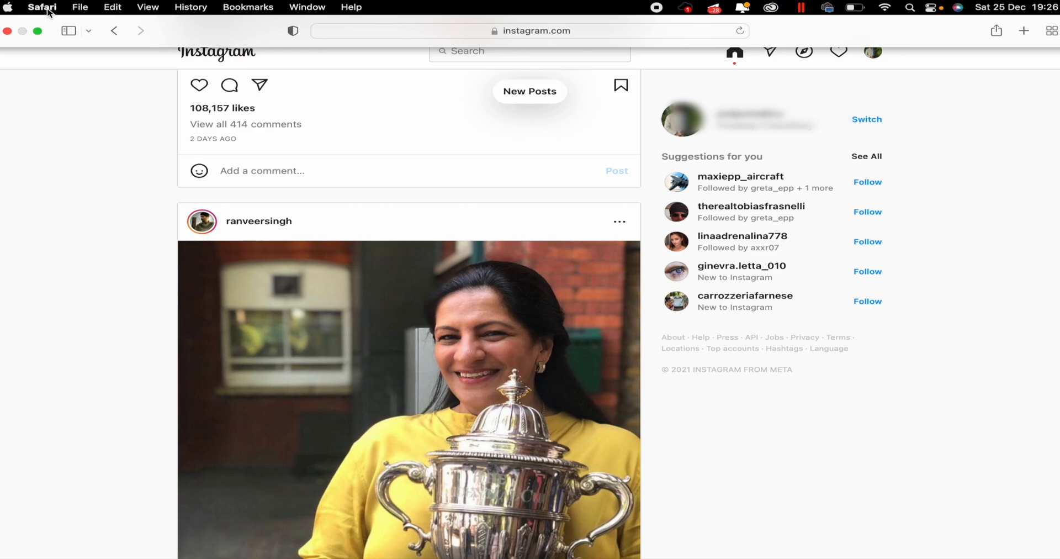
left_click(43, 8)
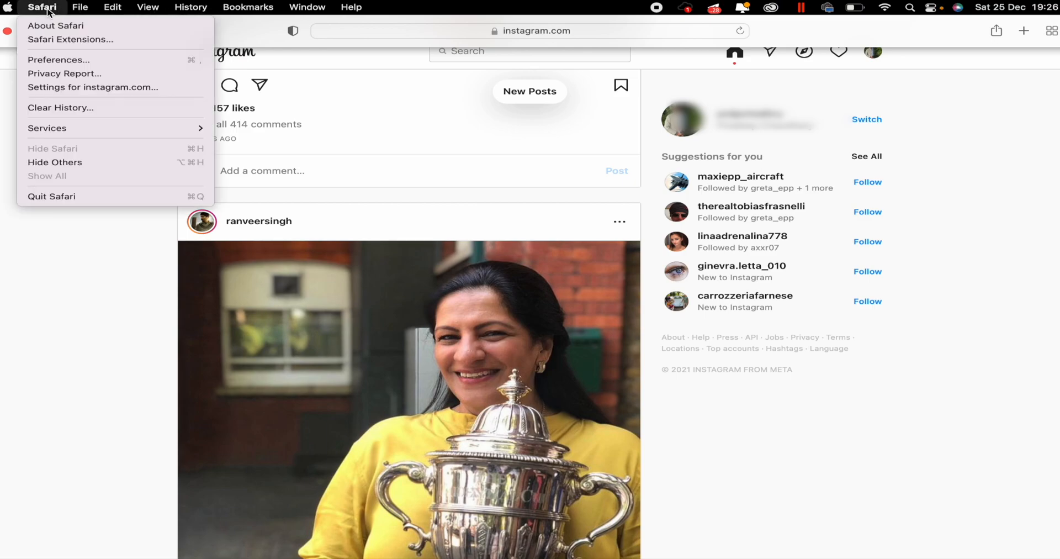
left_click(56, 60)
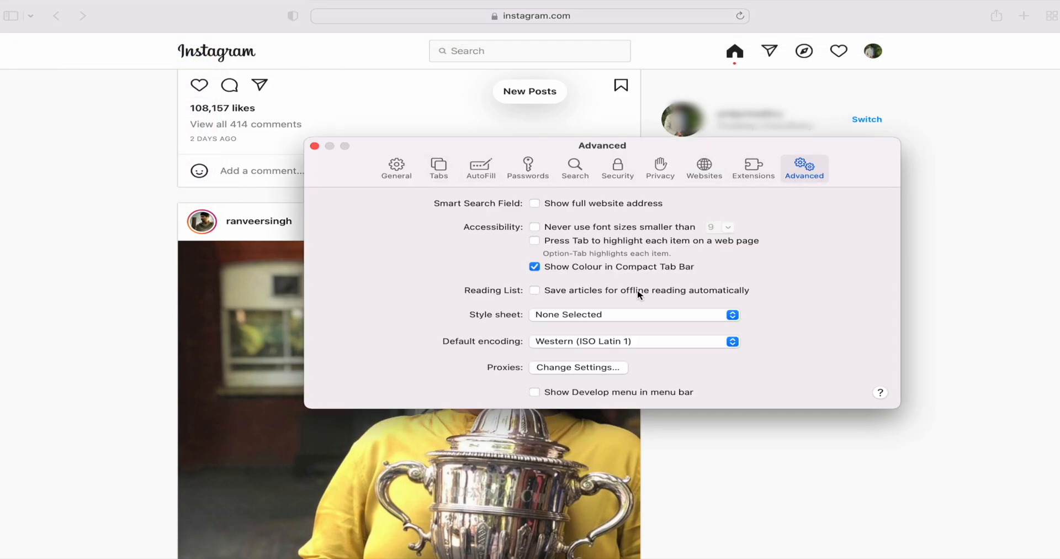
left_click(535, 391)
left_click(315, 147)
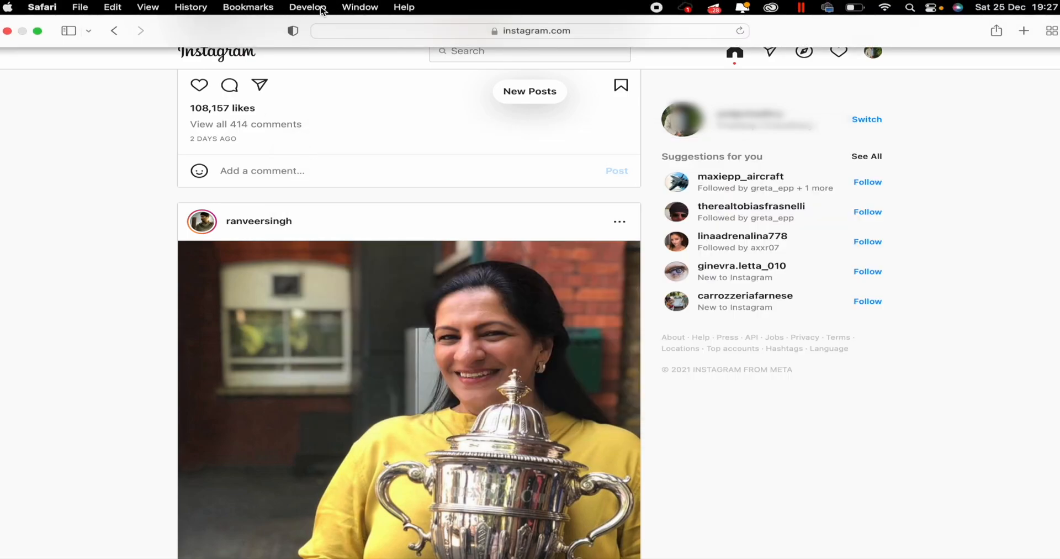
- Switch the user agent to 'Safari — iOS 14.0 — iPhone' so Instagram loads its mobile layout
left_click(309, 7)
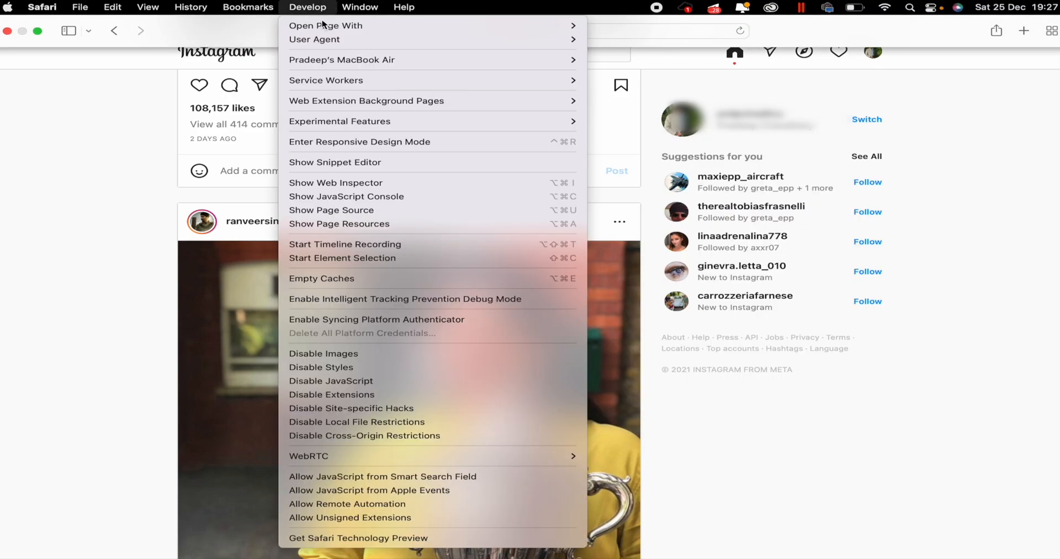
mouse_move(314, 39)
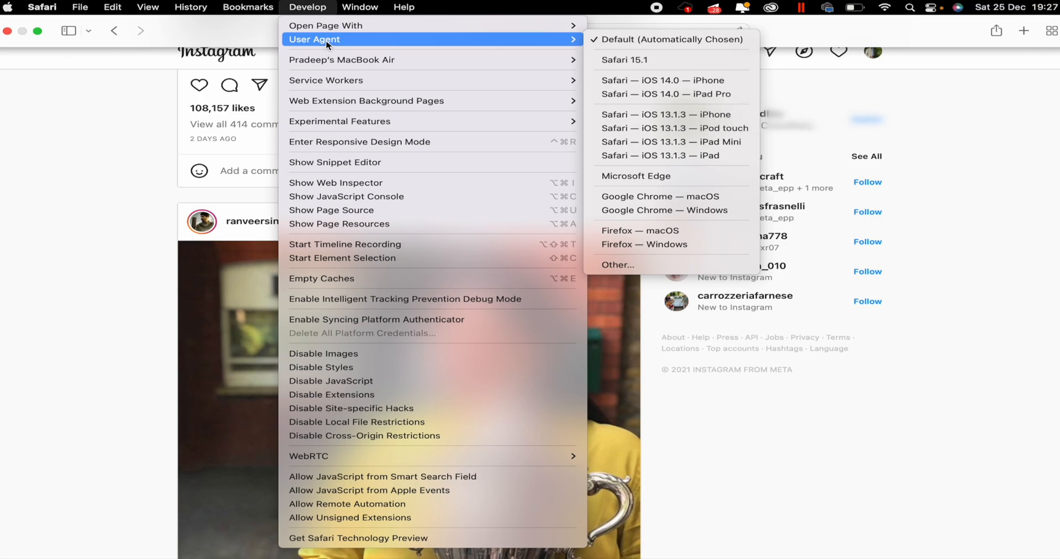
left_click(625, 80)
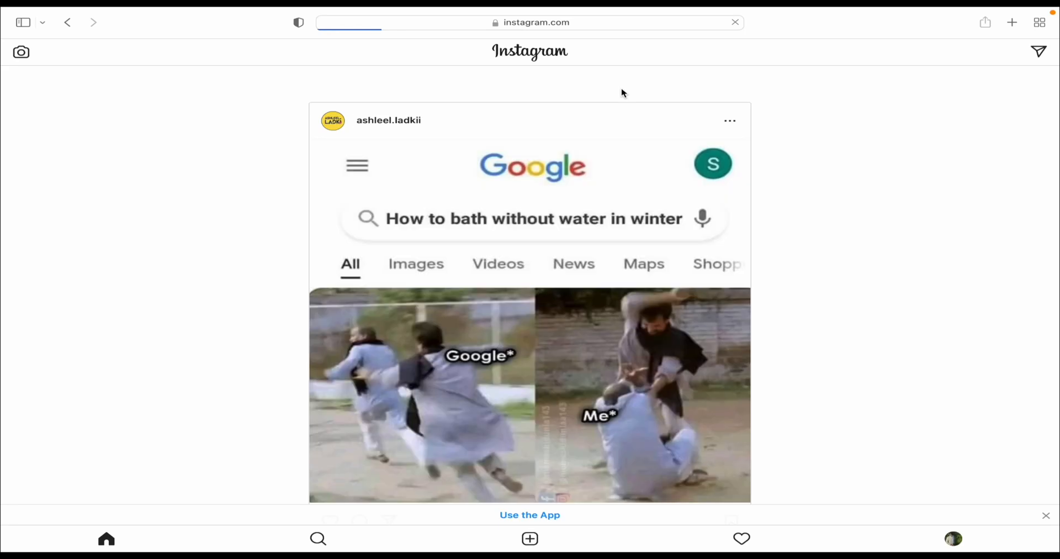
scroll(623, 92, "down", 5)
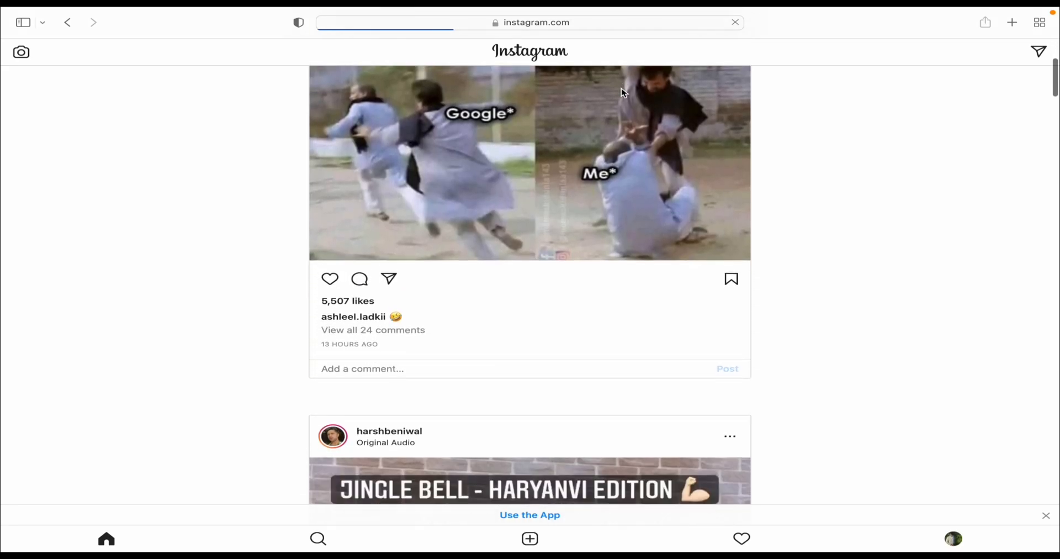
scroll(623, 94, "down", 3)
scroll(623, 92, "down", 2)
scroll(622, 92, "down", 3)
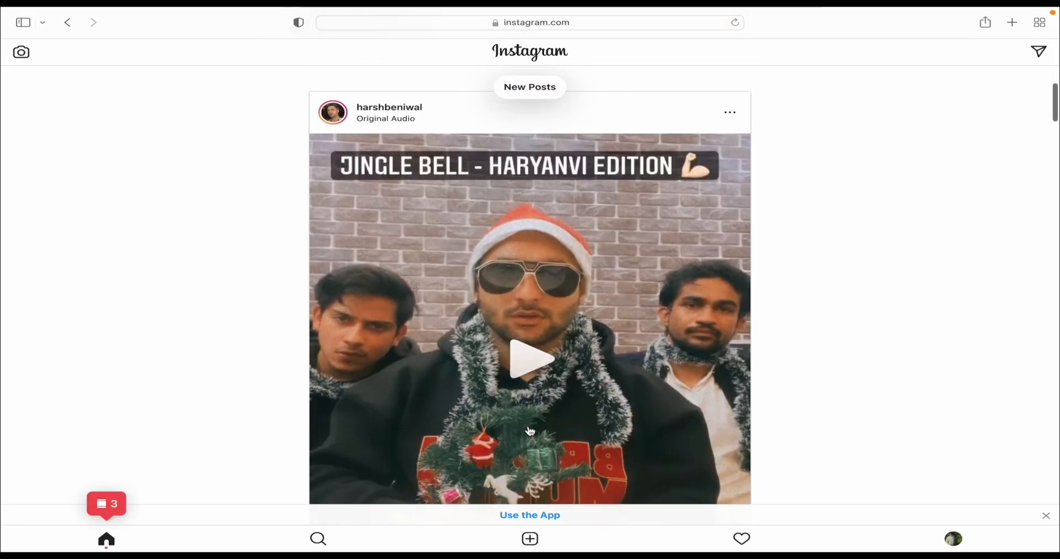
scroll(530, 432, "down", 6)
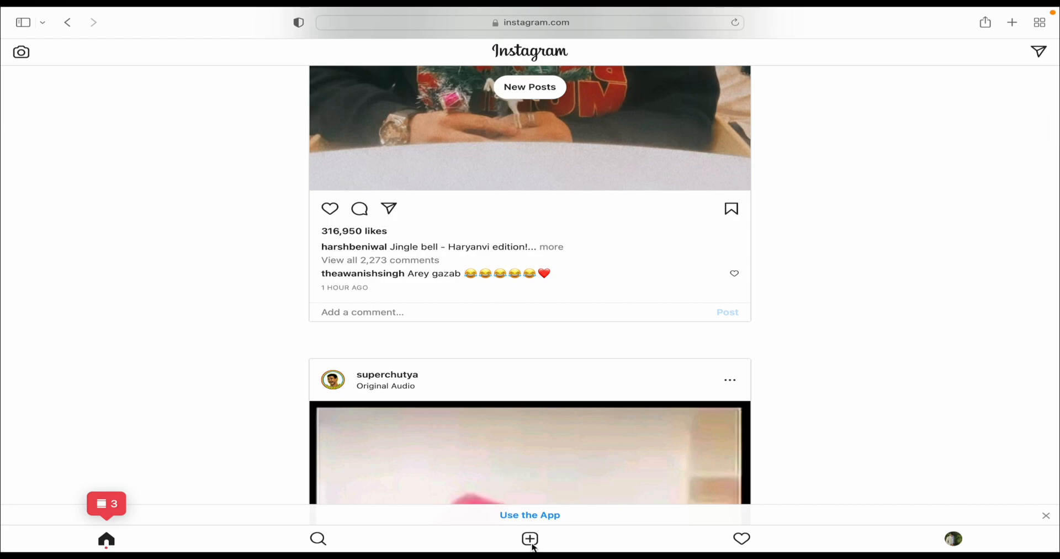
- Create a new post and upload the Italy coastline photo IMG_1084.jpg
left_click(530, 539)
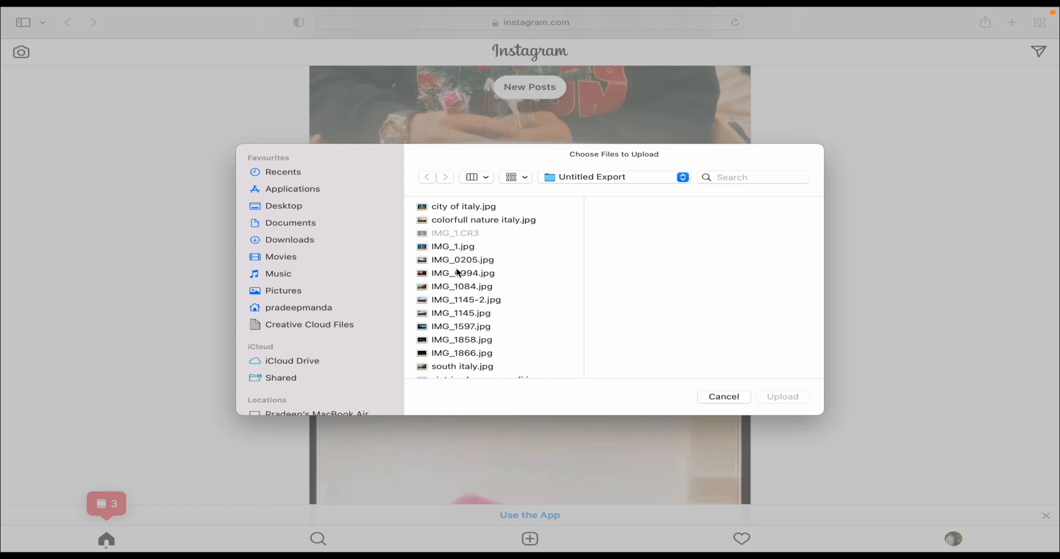
left_click(456, 287)
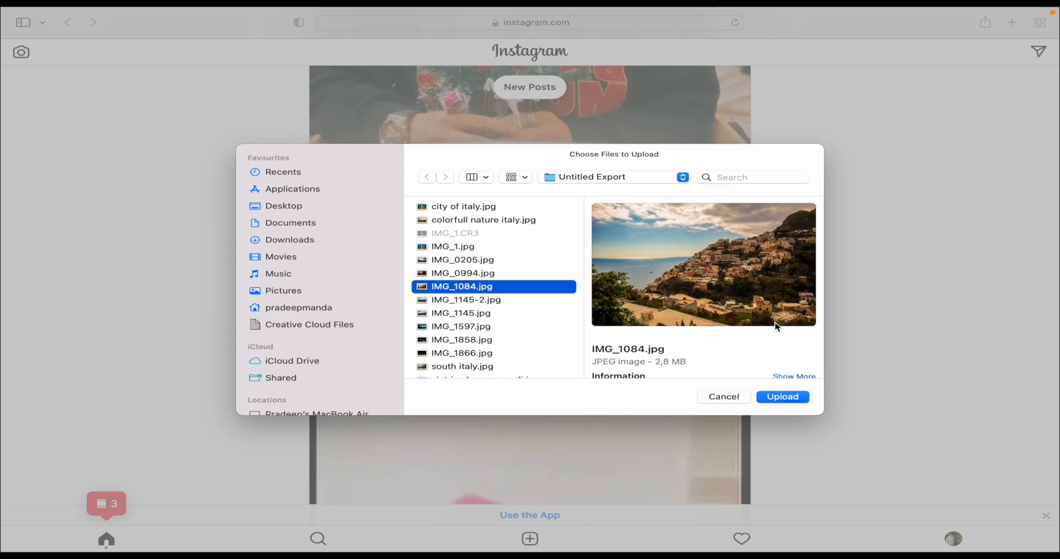
left_click(783, 397)
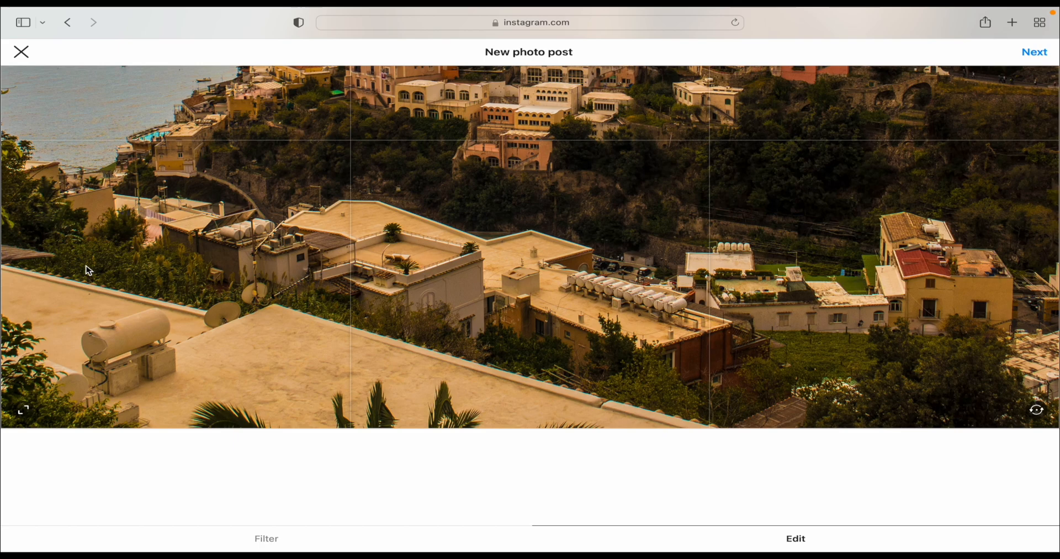
- Browse filters, exit full screen and shrink Safari to phone size, returning to the Edit panel
left_click(266, 542)
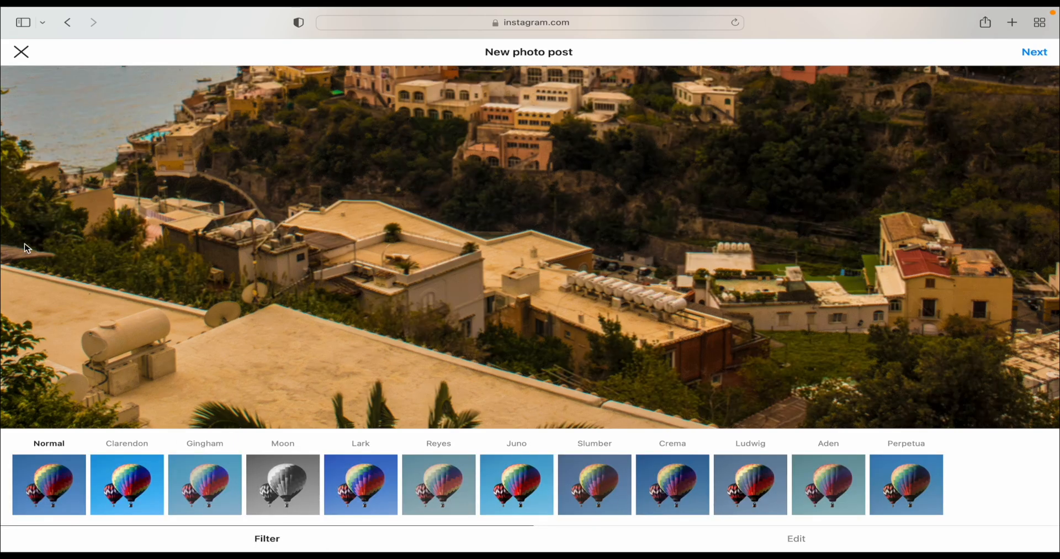
mouse_move(55, 2)
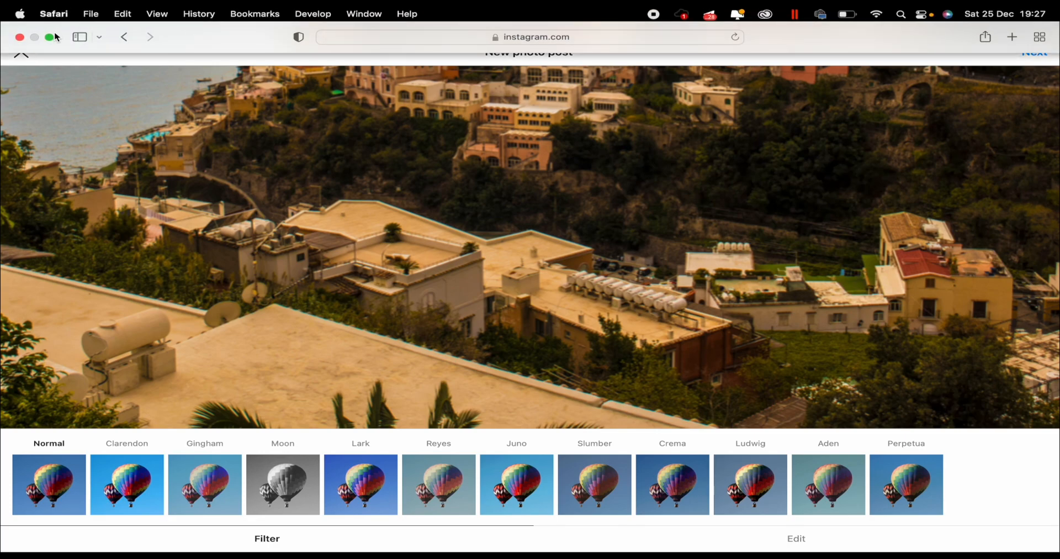
left_click(49, 36)
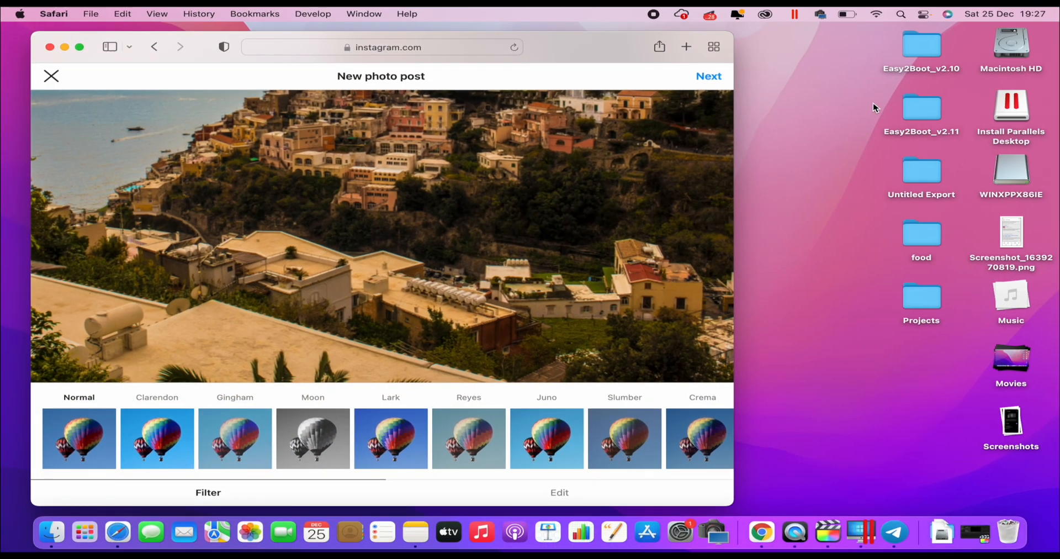
left_click_drag(731, 35, 452, 79)
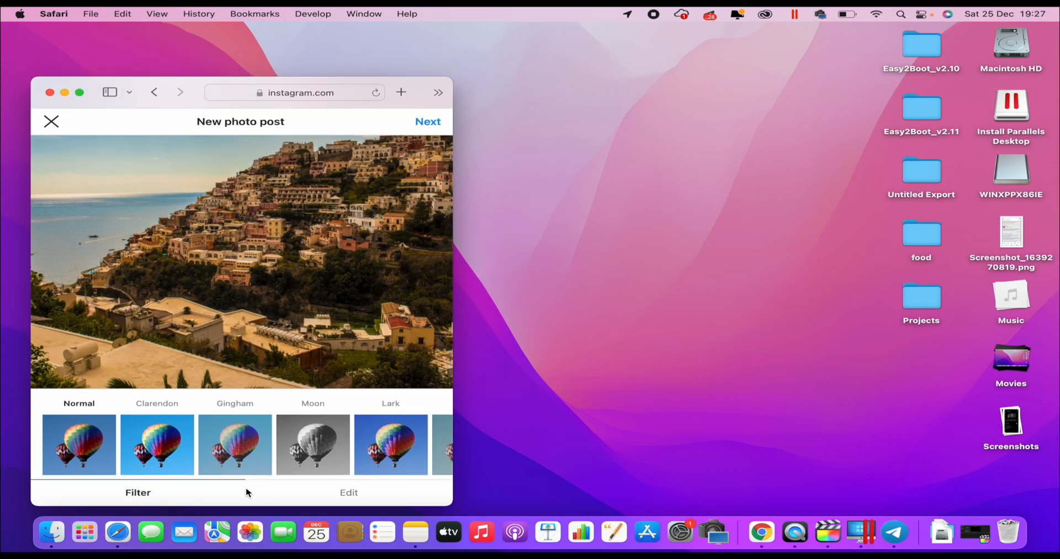
left_click(348, 491)
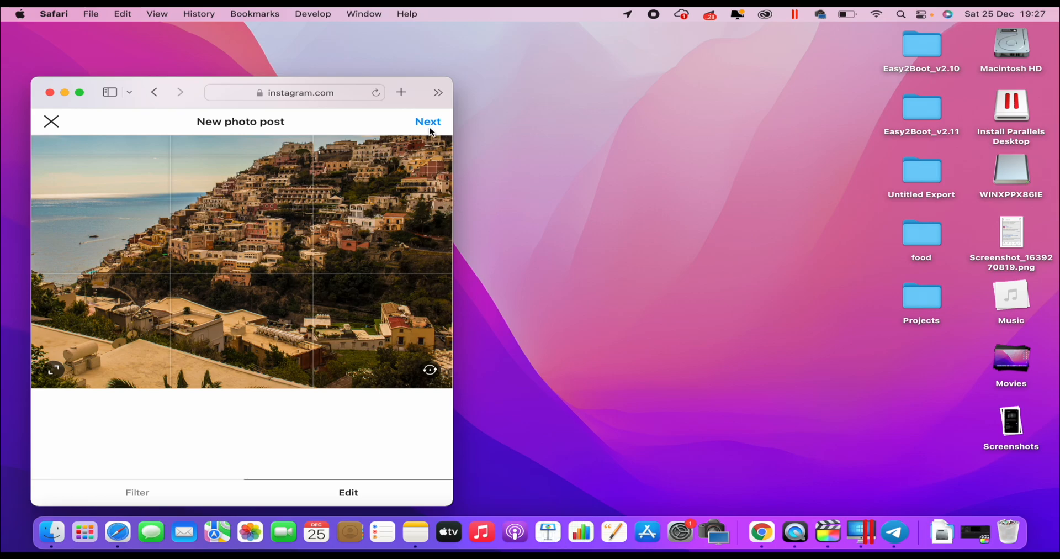